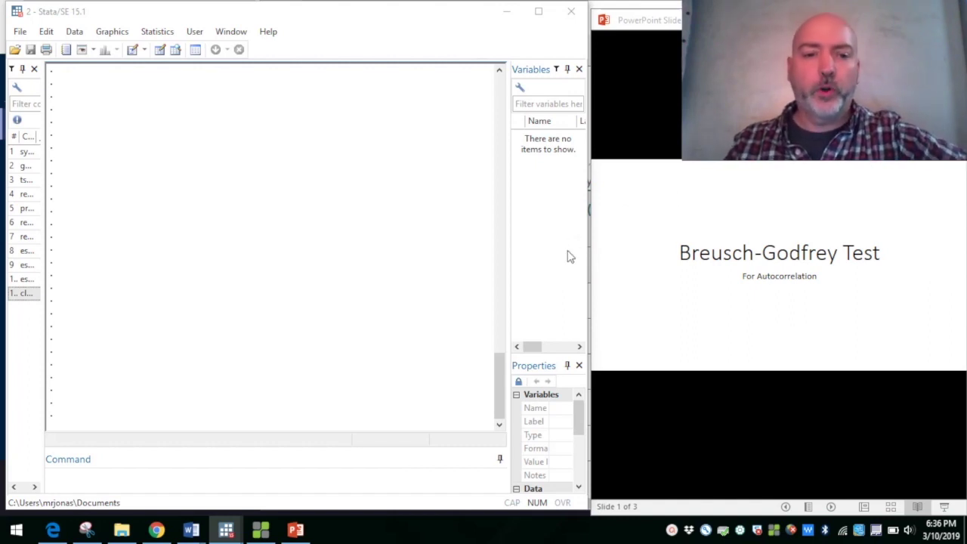
- Load the built-in S&P 500 example dataset with sysuse sp500
click(119, 479)
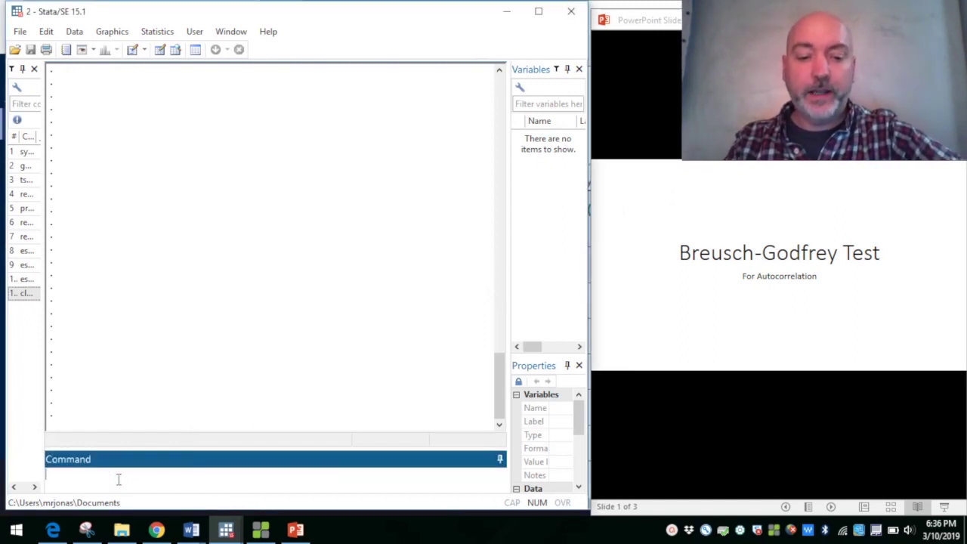
text(sysuse)
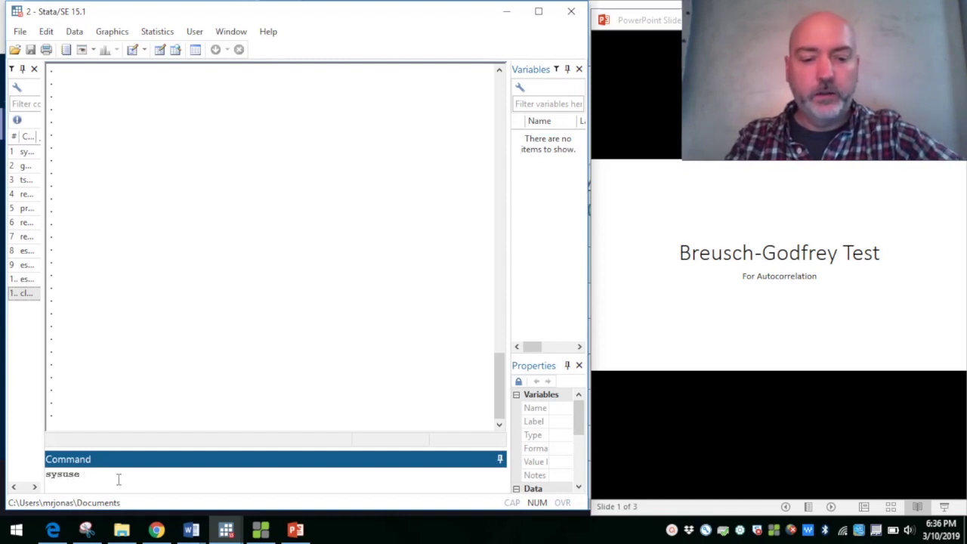
text( sp500)
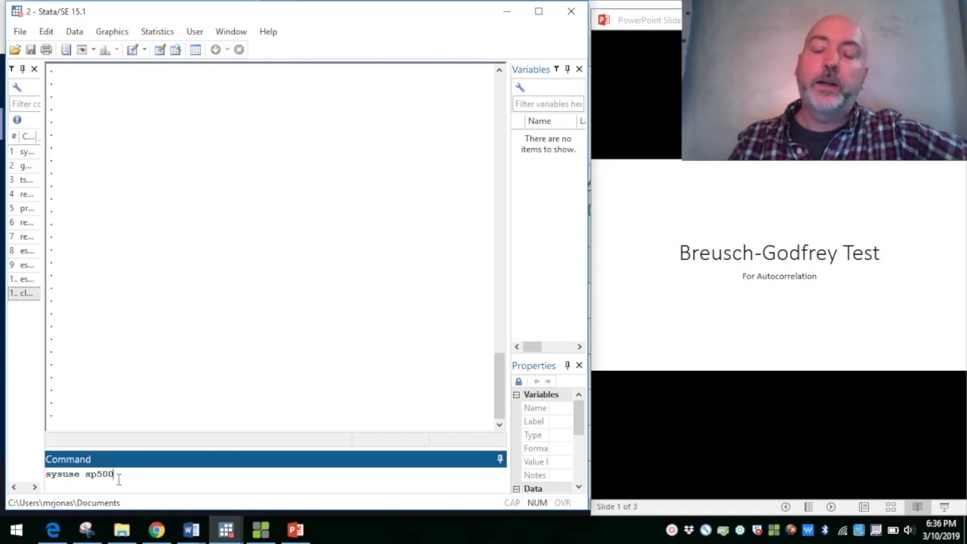
key(Return)
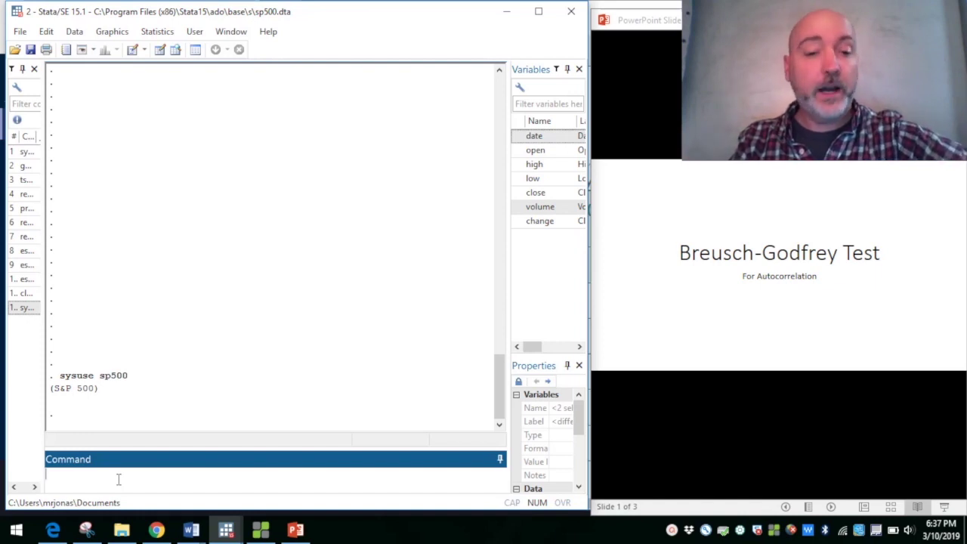
- Create time=_n and tsset the data on time, running 1 to 248
text(gen time)
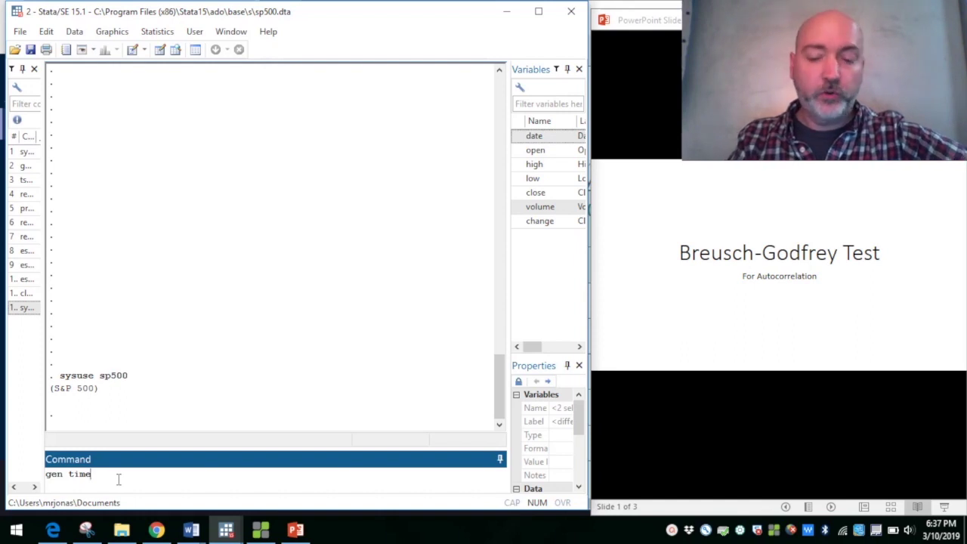
text(=_n)
key(Return)
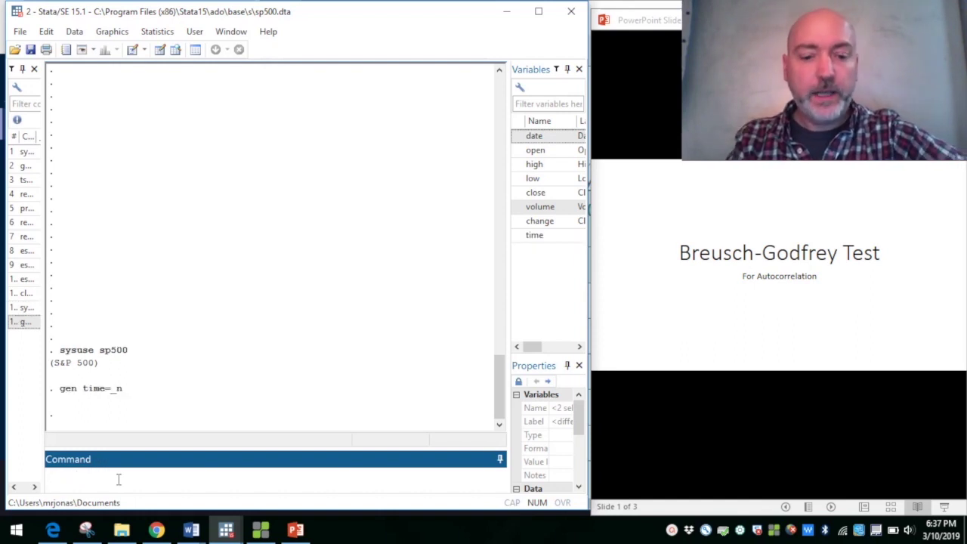
text(tsset time)
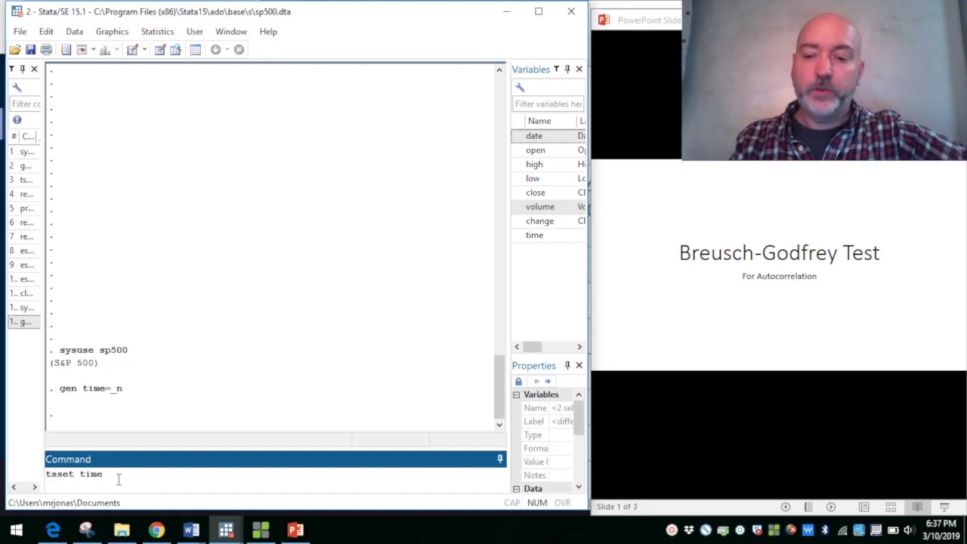
key(Return)
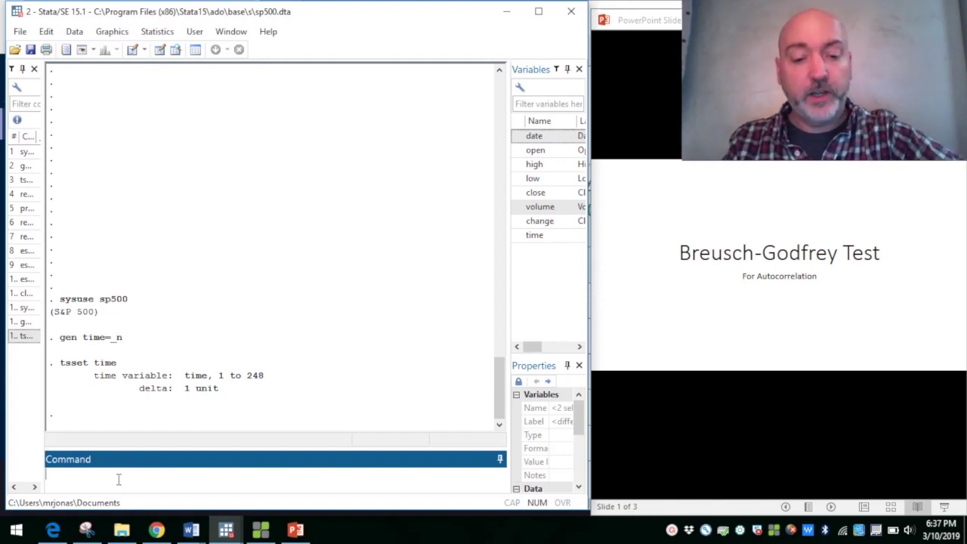
- Regress close on volume (R-squared 0.0965), then advance to the Original Structural Model slide
text(reg)
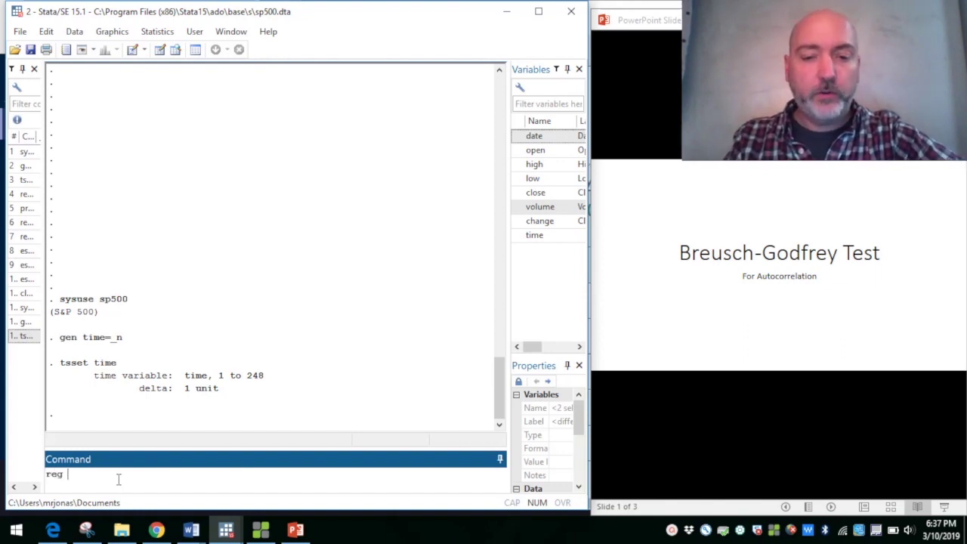
double_click(541, 194)
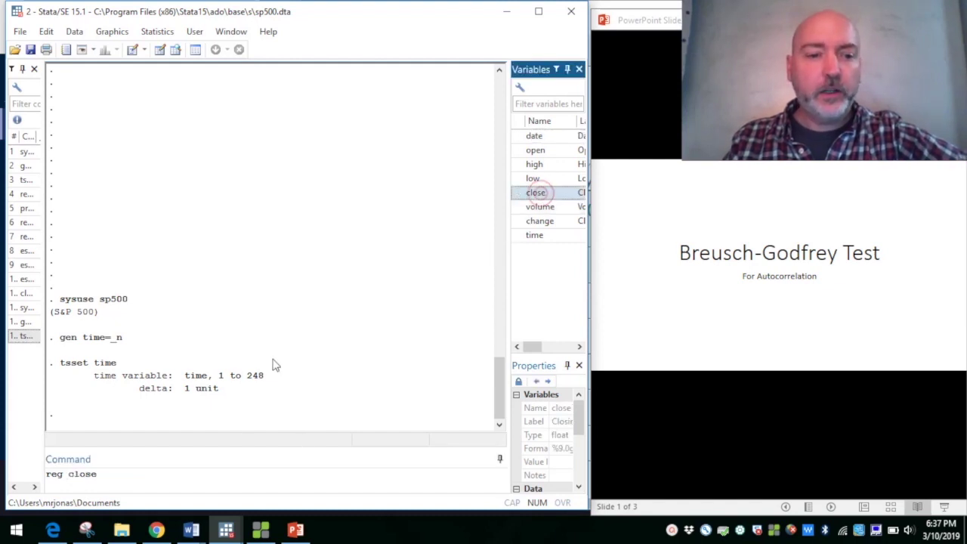
click(123, 475)
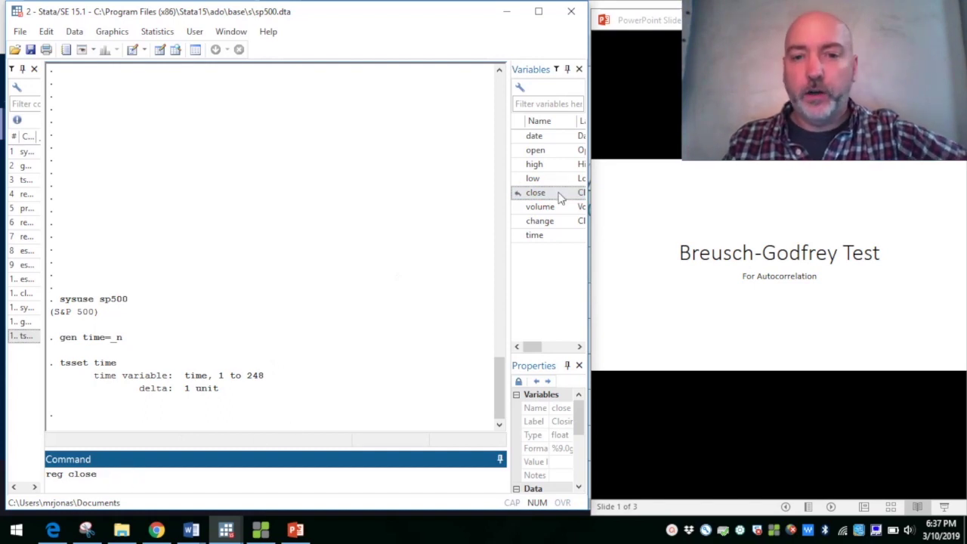
double_click(541, 207)
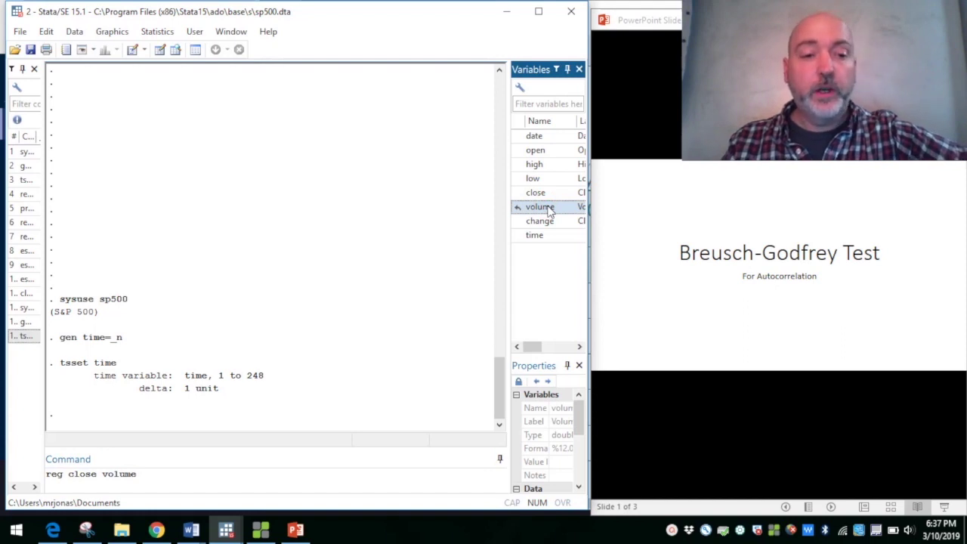
key(Return)
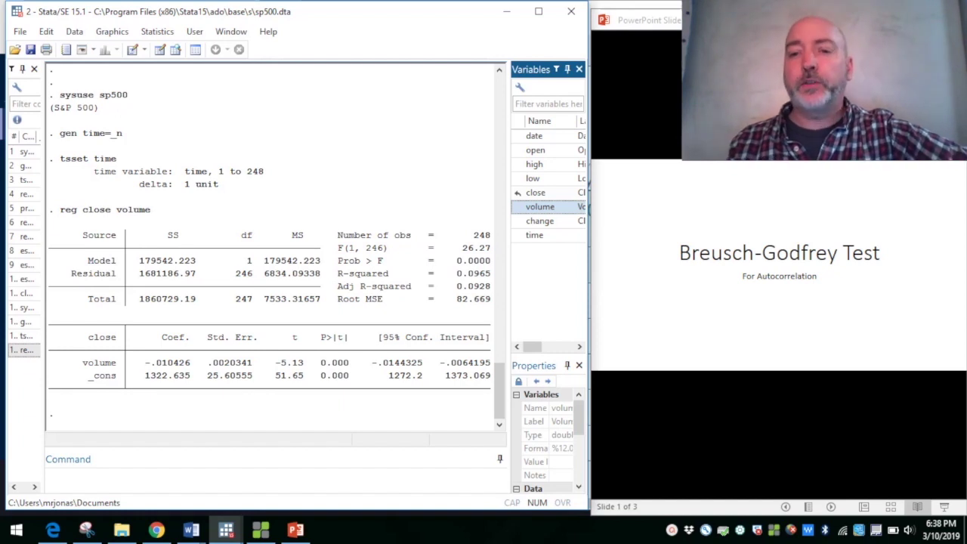
key(alt+Tab)
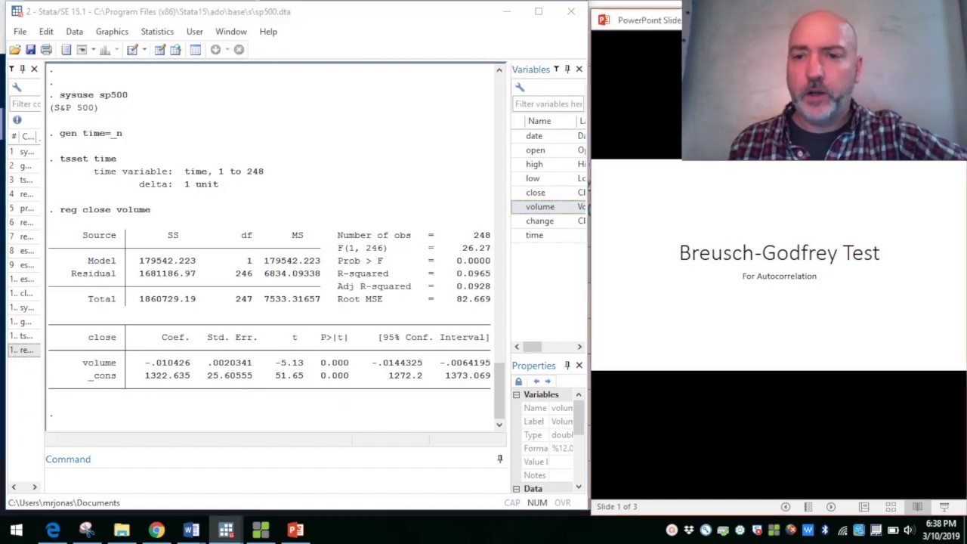
key(Right)
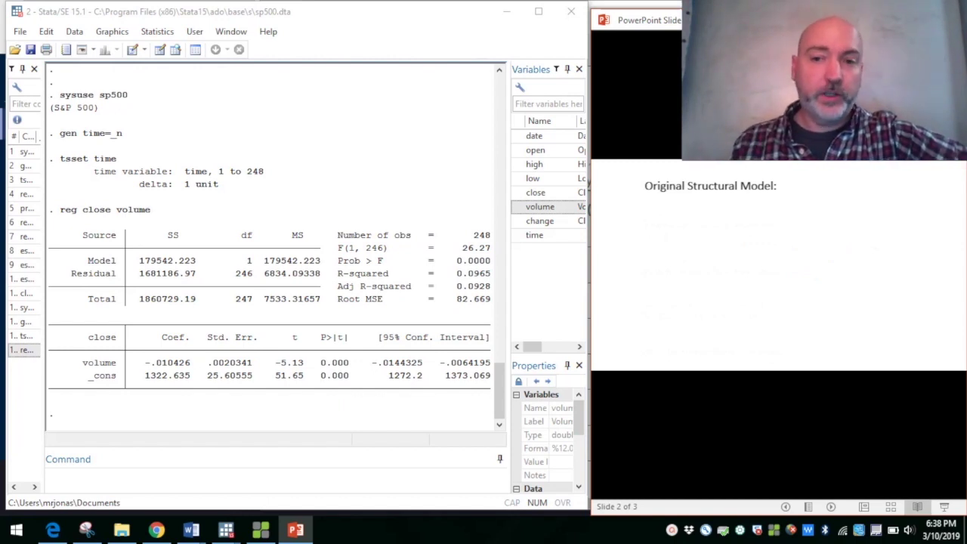
- Reveal the original structural model and auxiliary test equations on slide 2
key(Right)
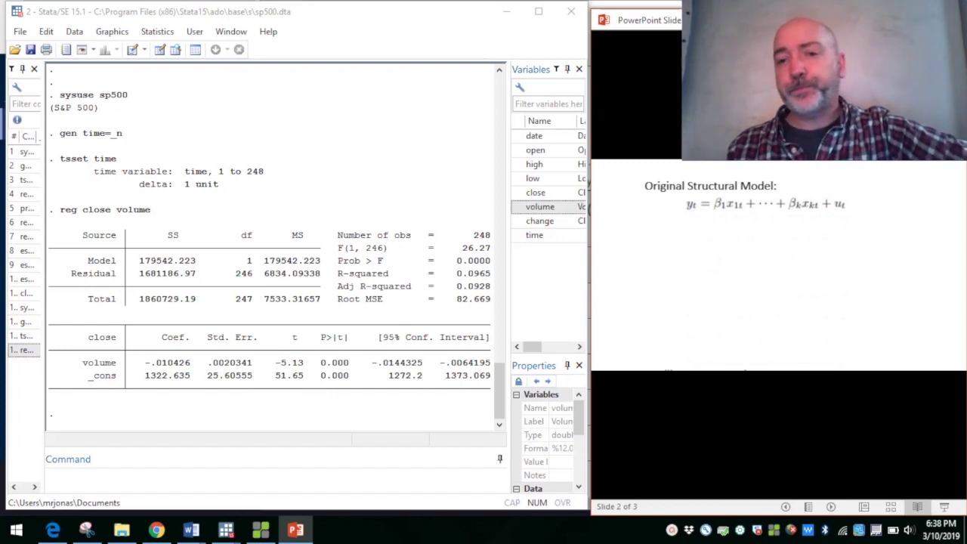
key(Right)
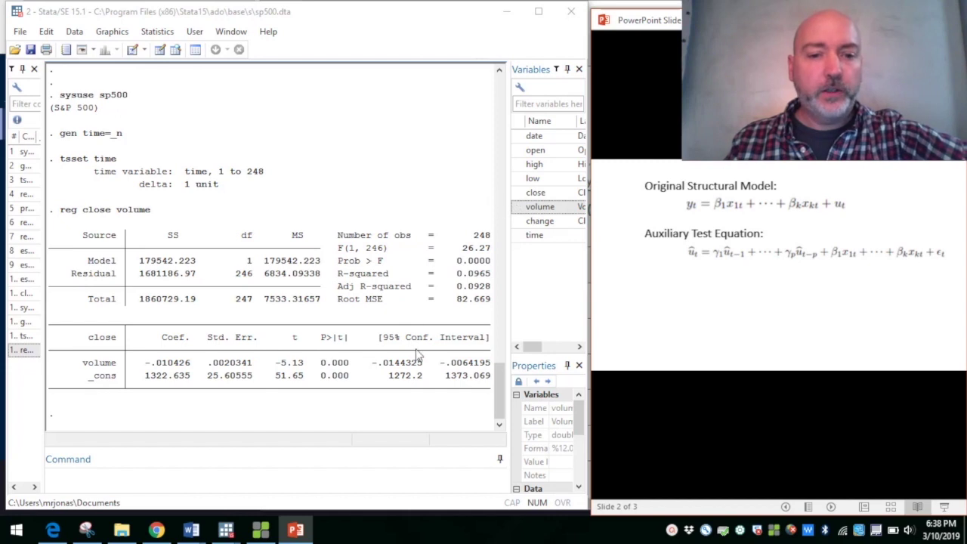
- Store the close-on-volume regression residuals as uhat with predict uhat,resid
click(227, 477)
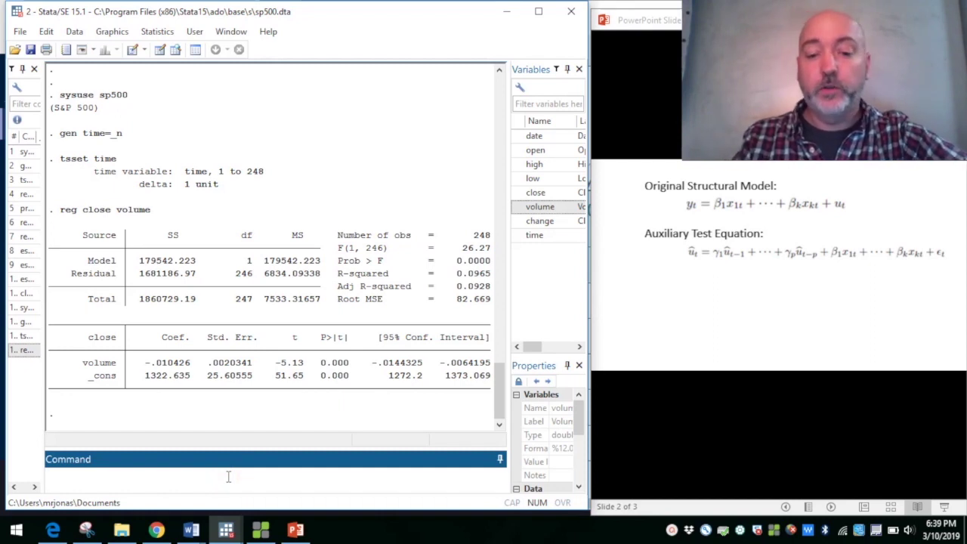
text(pred)
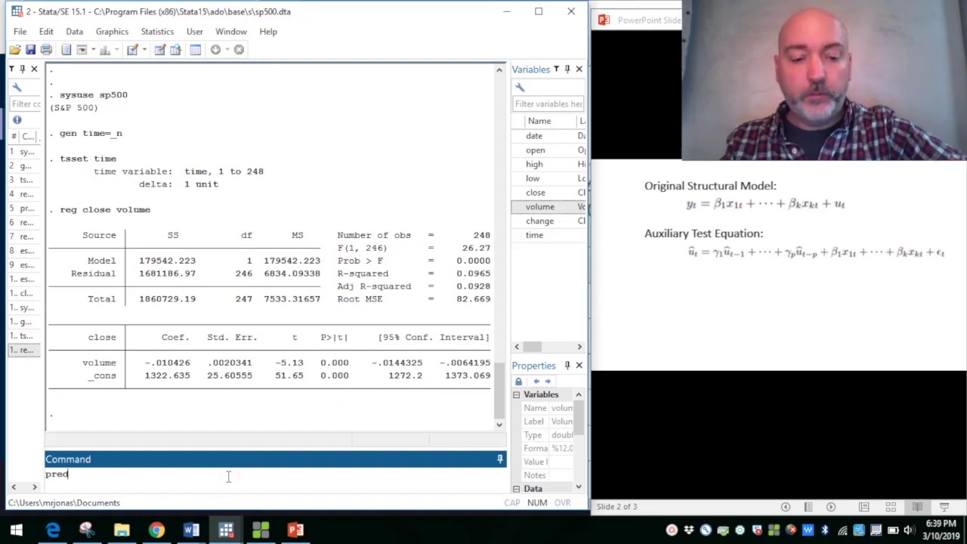
text(ict uha)
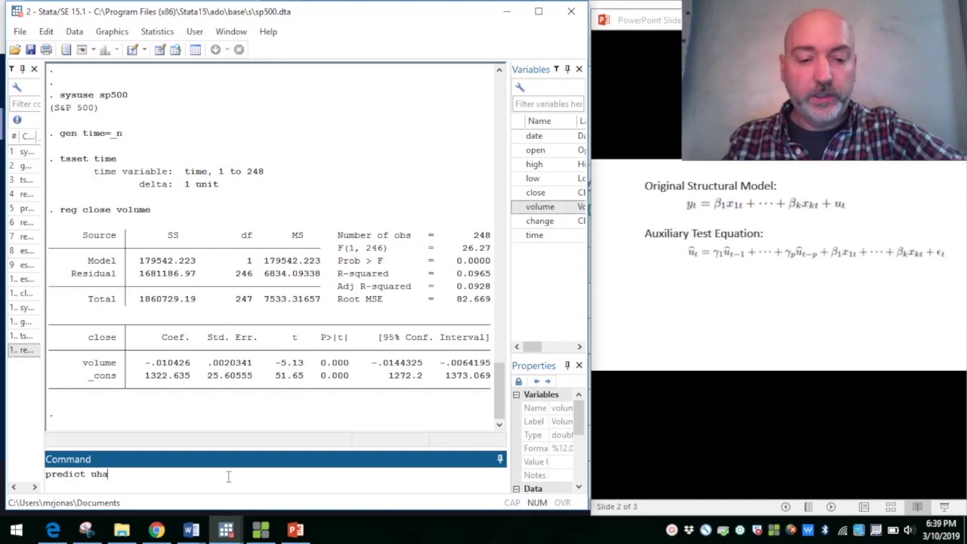
text(t,resid)
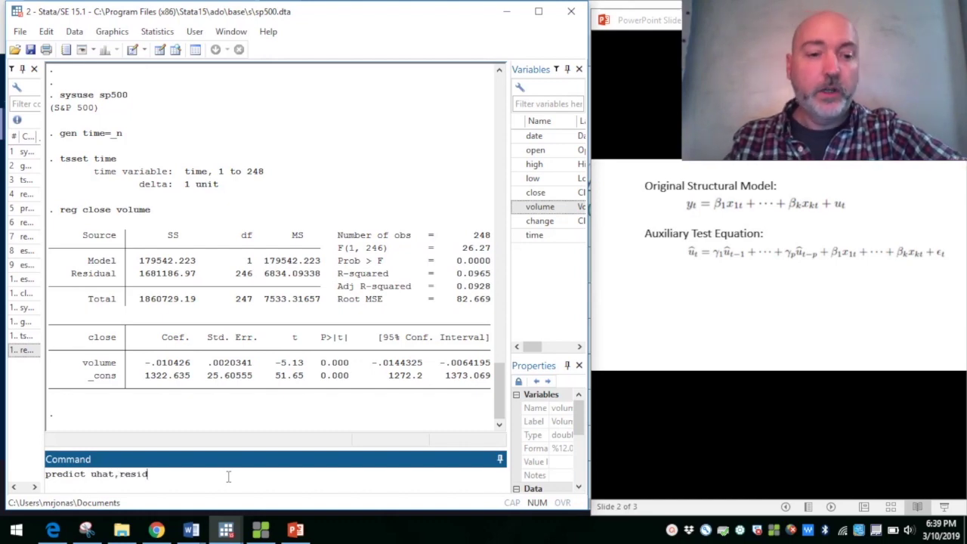
key(Return)
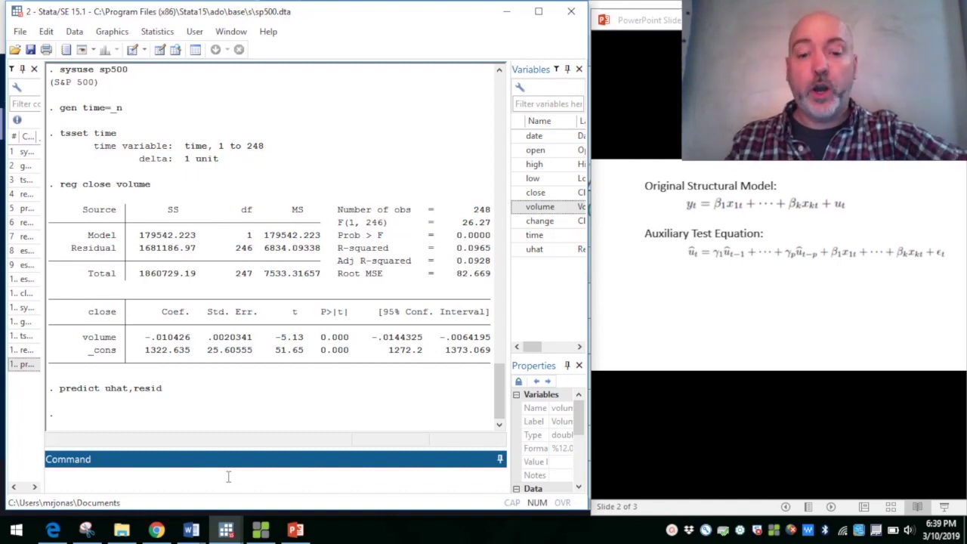
- Run reg uhat l.uhat l2.uhat volume, giving 246 observations and R-squared 0.8992
text(reg )
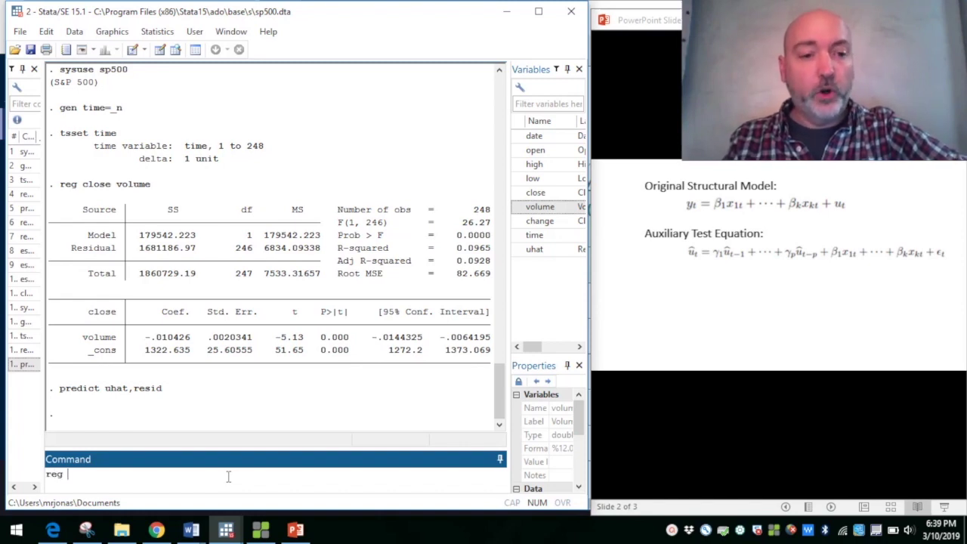
text(uhat )
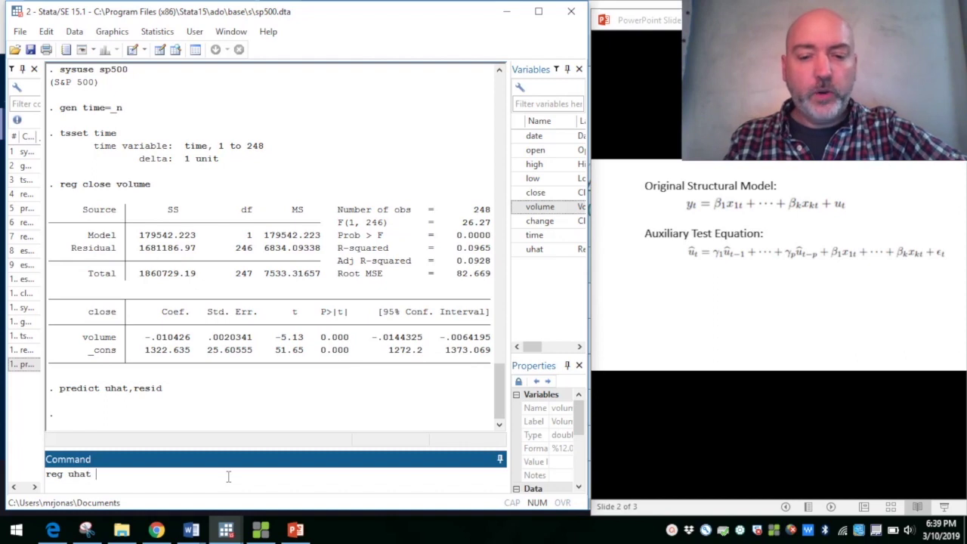
text(l.)
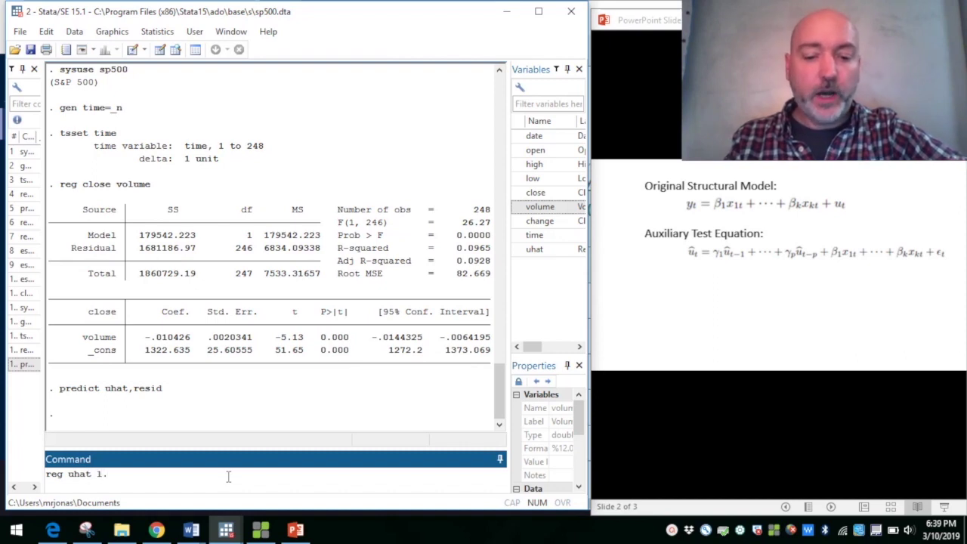
text(uhat l2.uhat)
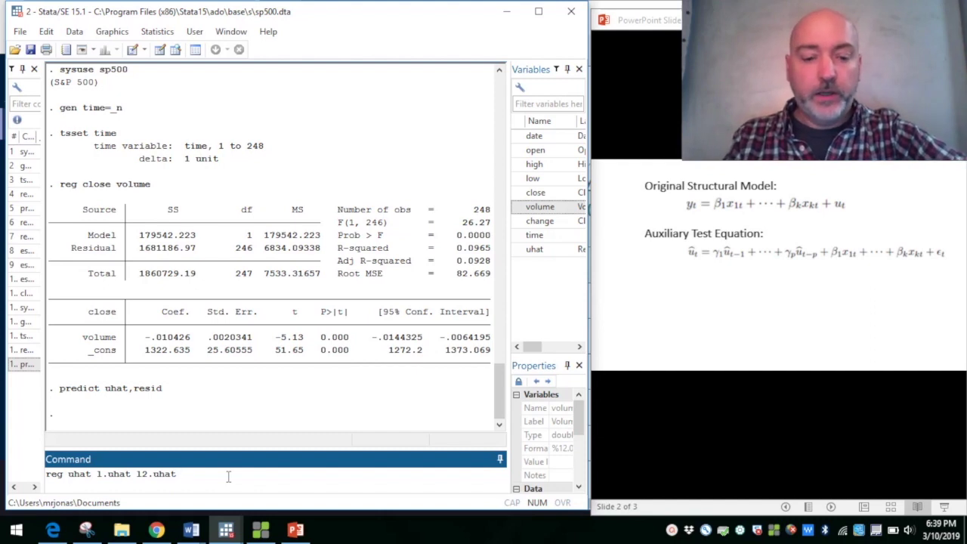
text(vol)
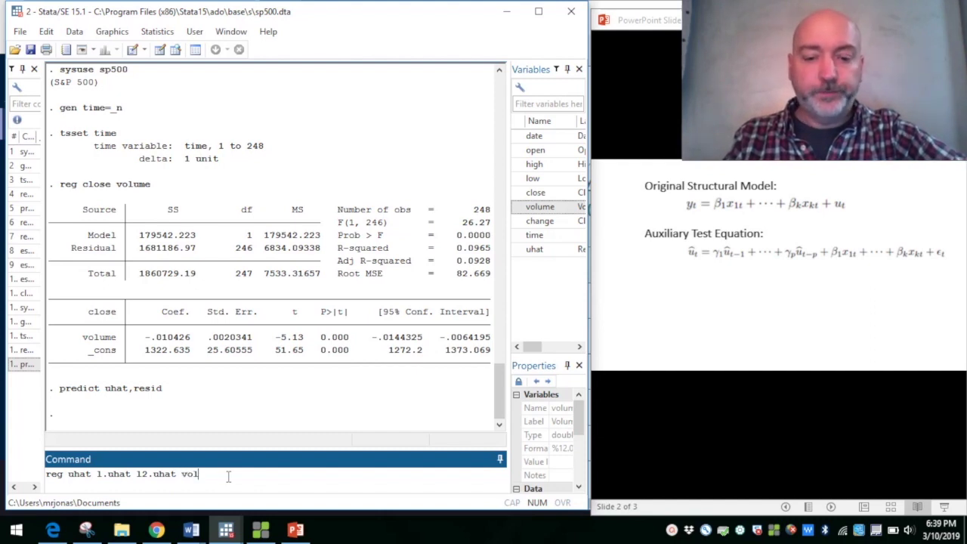
text(ume)
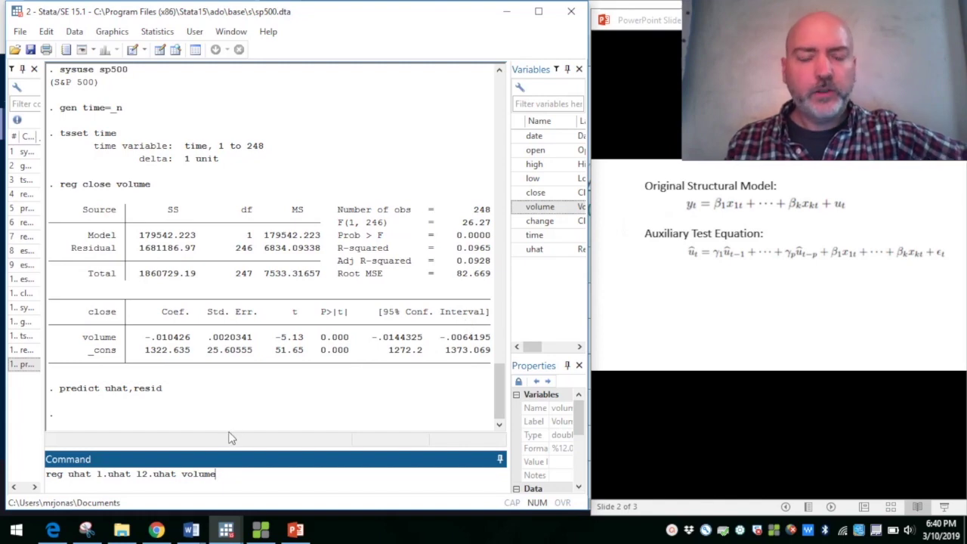
key(Return)
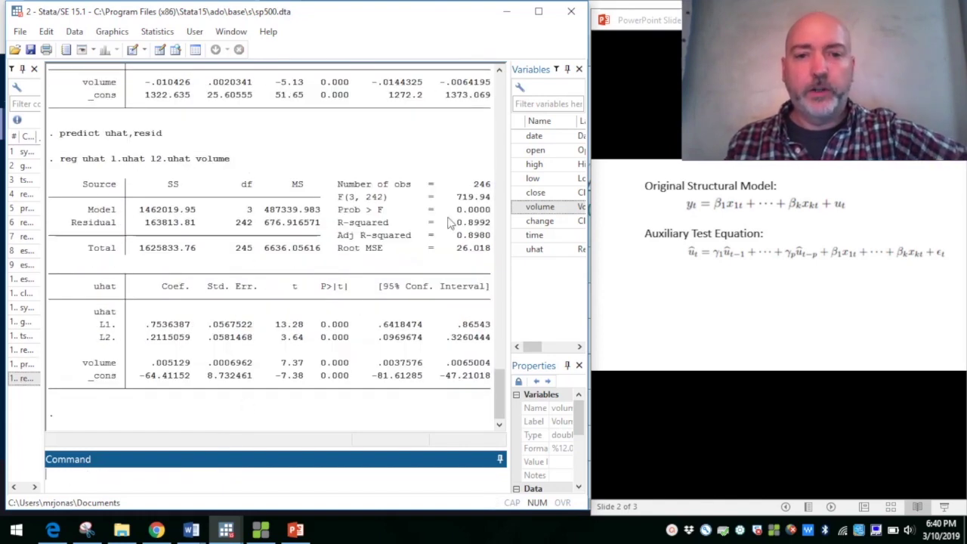
- Highlight the 0.8992 R-squared and reveal the no-autocorrelation null hypothesis on slide 2
drag(462, 224, 494, 228)
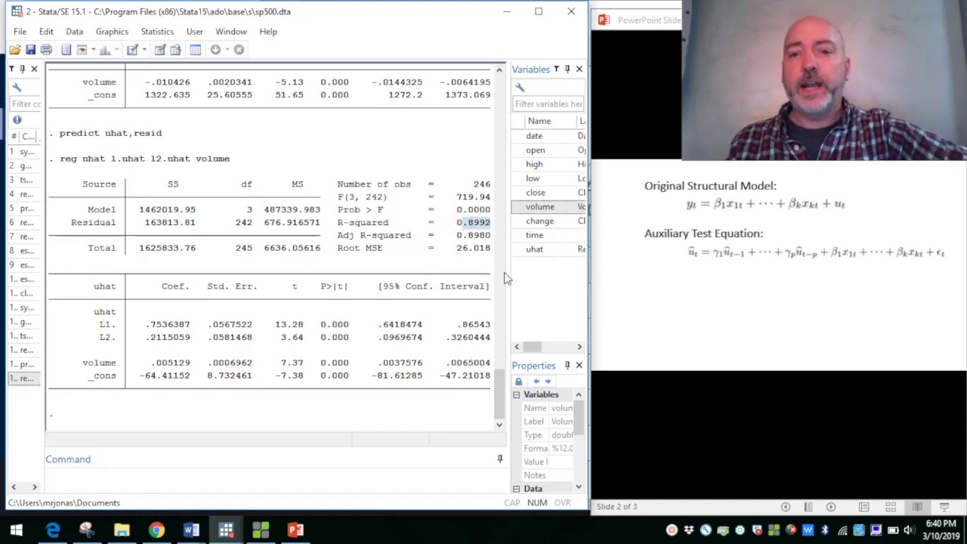
click(732, 289)
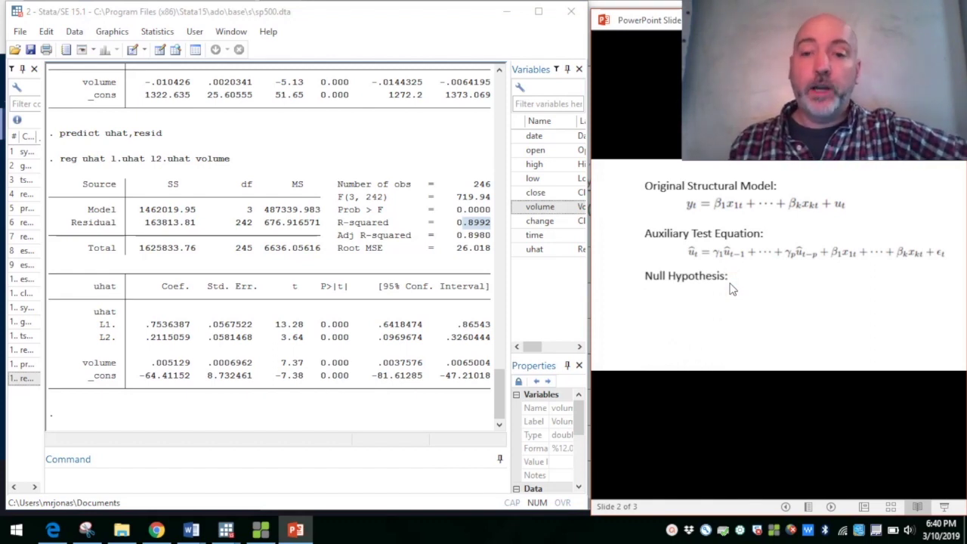
click(732, 289)
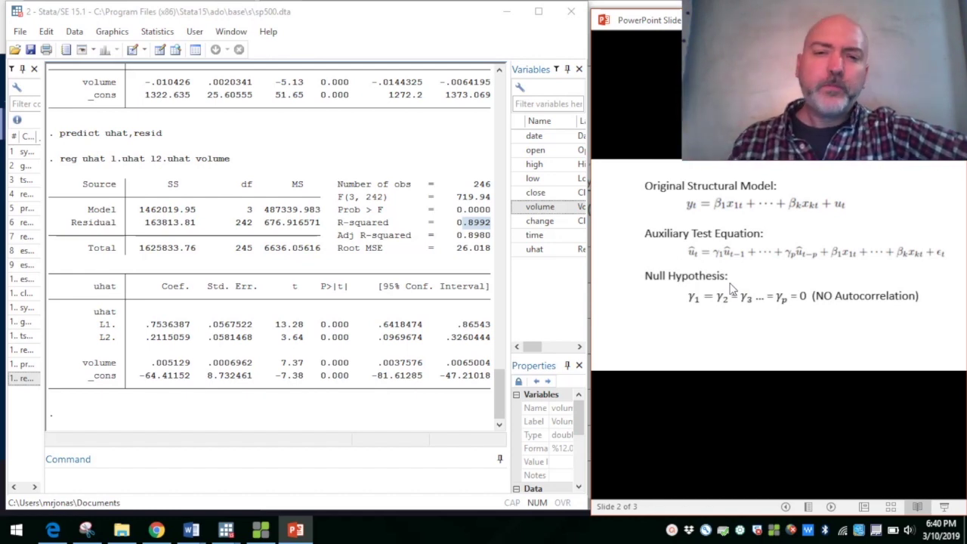
- Reveal the N*R² test statistic formula and move to the worked result N*R² = 221
click(731, 290)
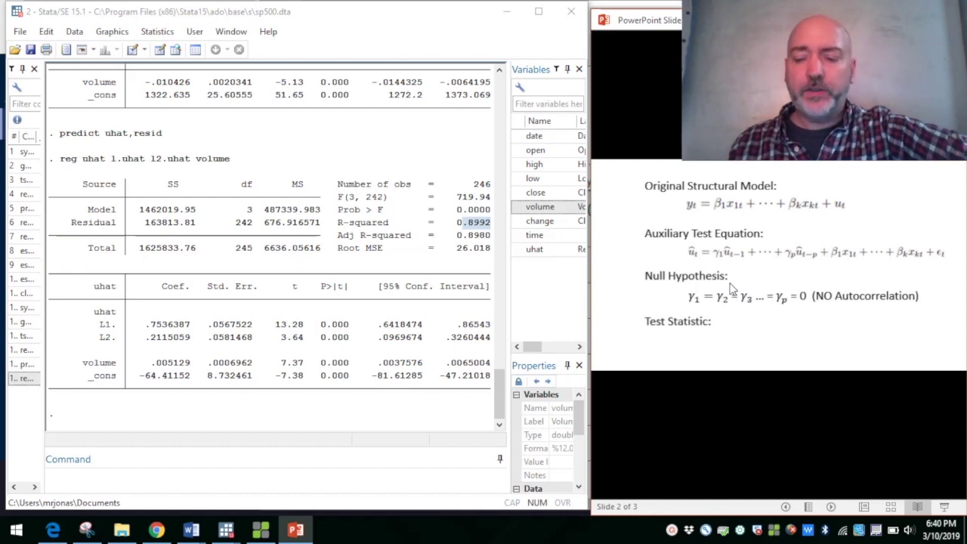
click(732, 290)
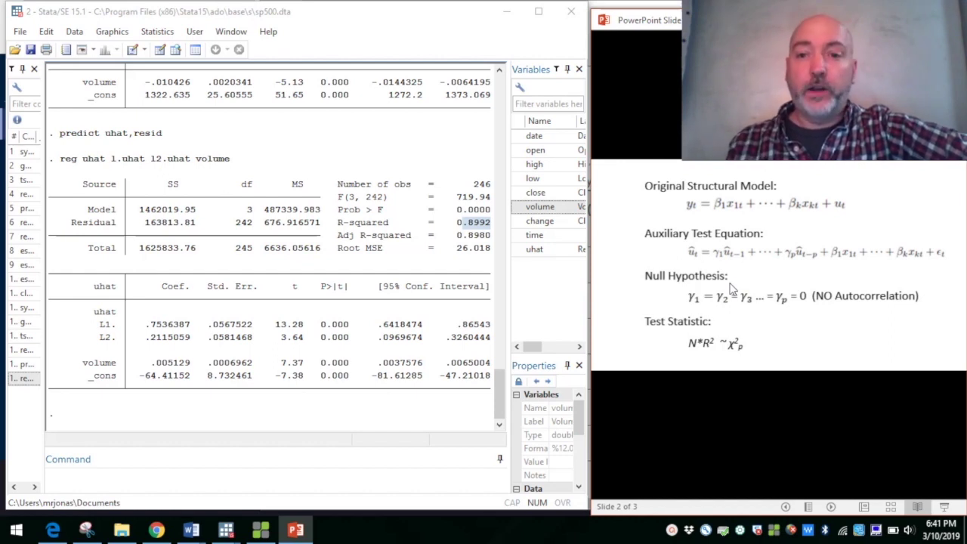
click(879, 196)
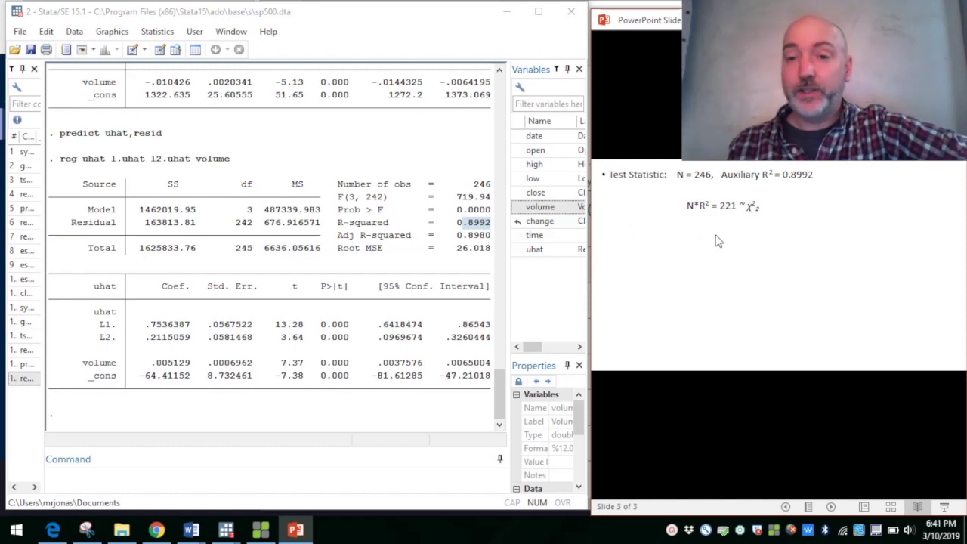
- Show the chi-square table with the 1% critical value 9.21 for 2 df circled
click(805, 273)
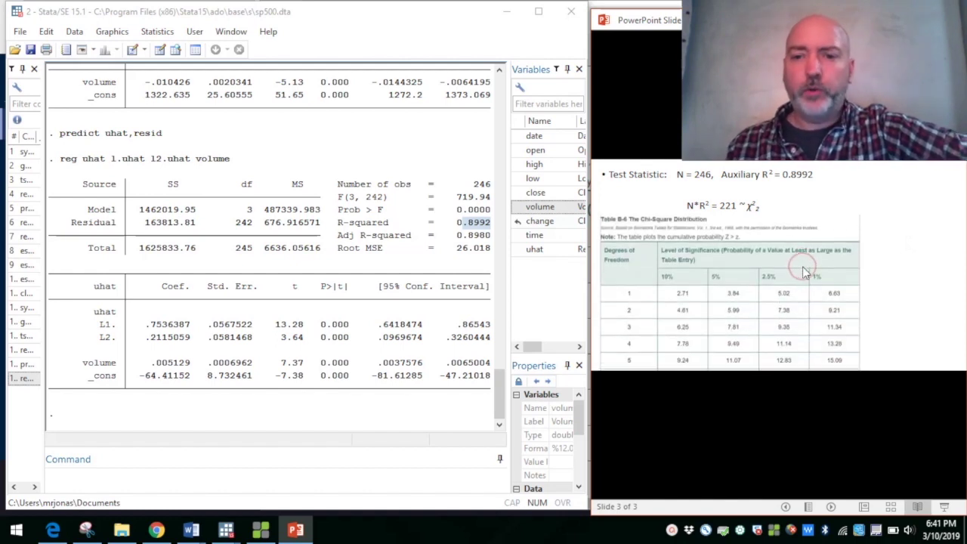
click(804, 273)
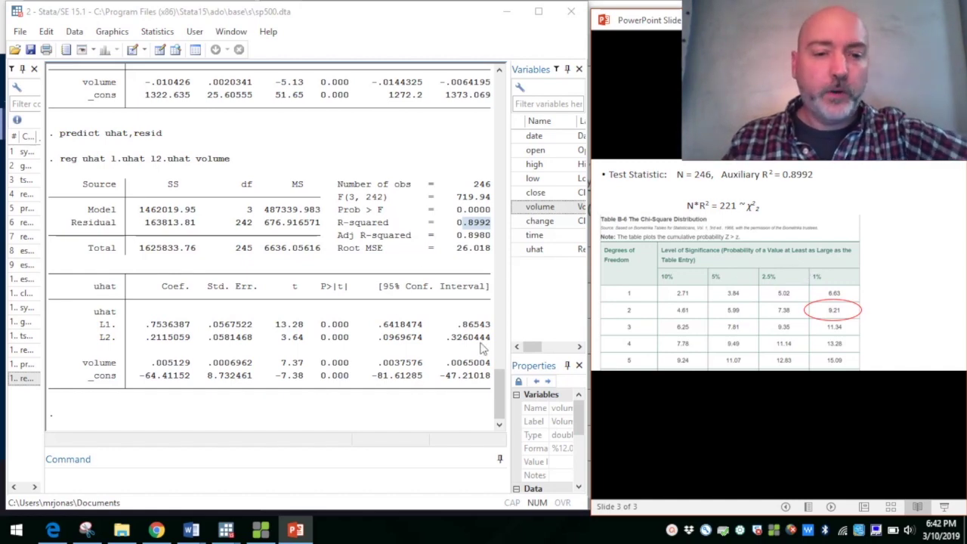
click(244, 482)
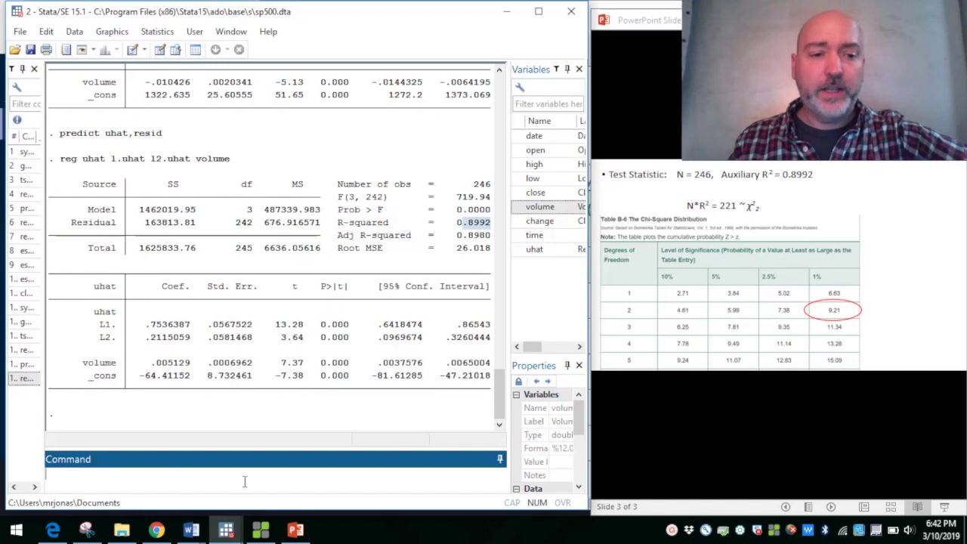
- Re-run reg close volume and run estat bgodfrey,lag(2), giving chi2 220.408
key(Page_Up)
key(Page_Up)
key(Page_Up)
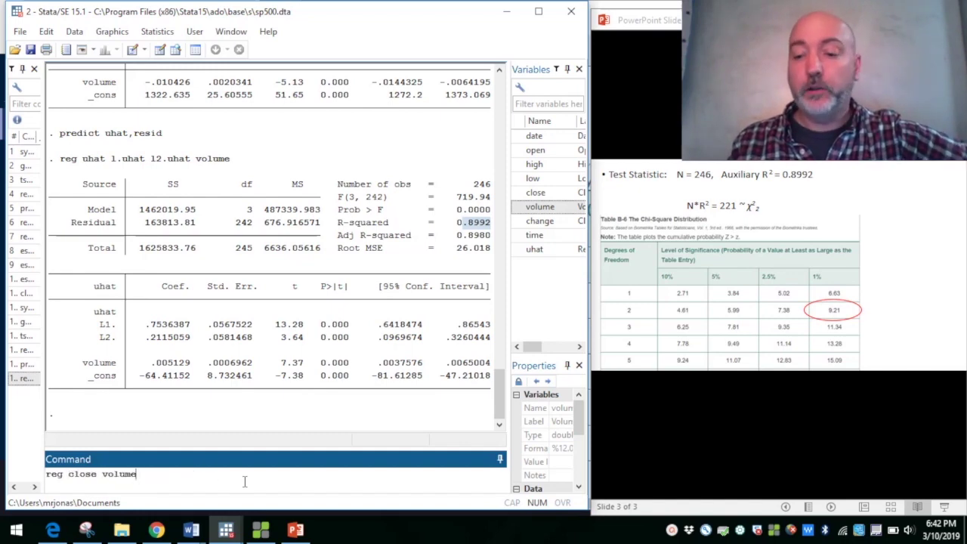
key(Return)
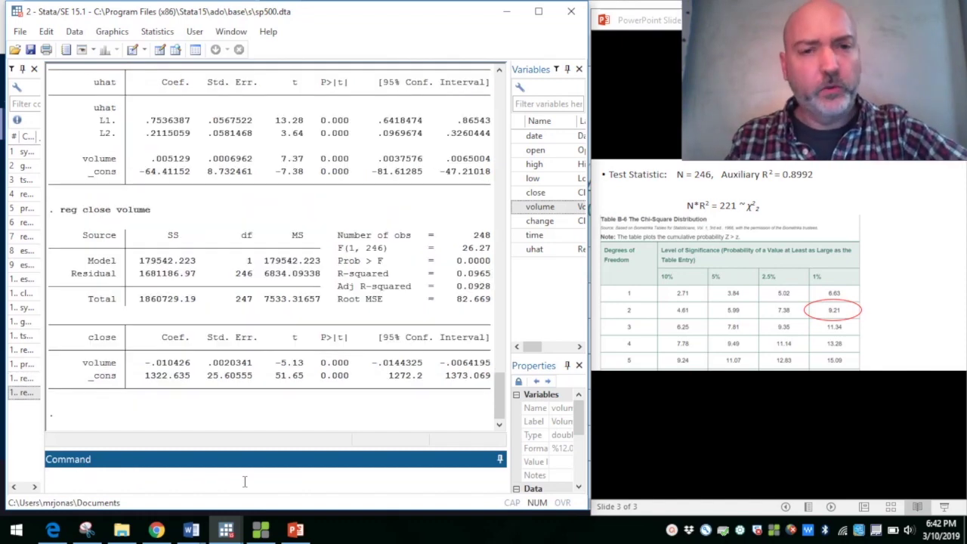
text(estat)
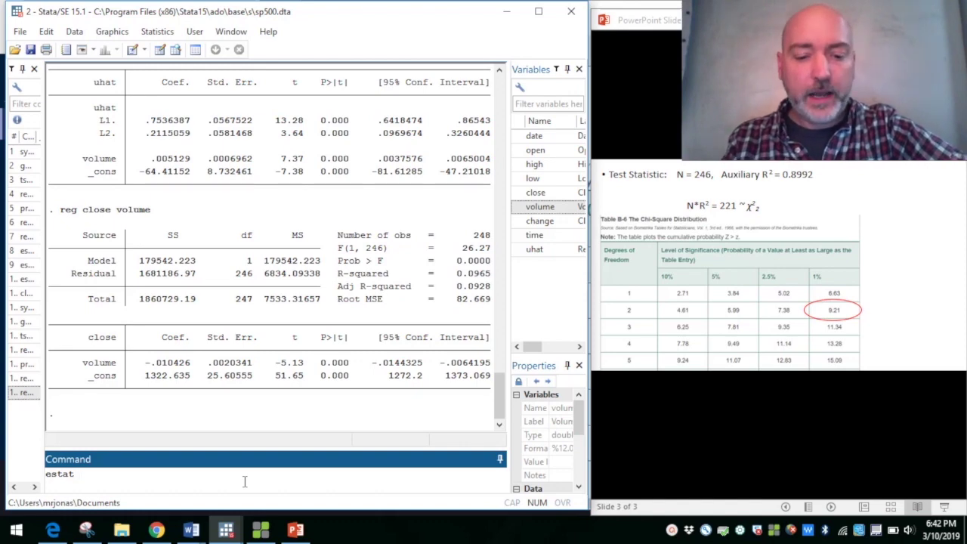
text( bgodfrey)
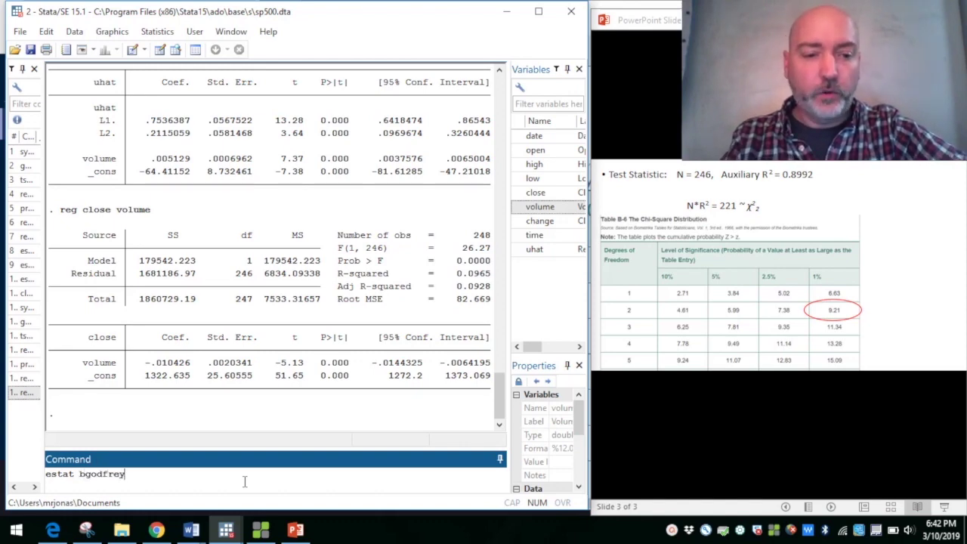
text(,)
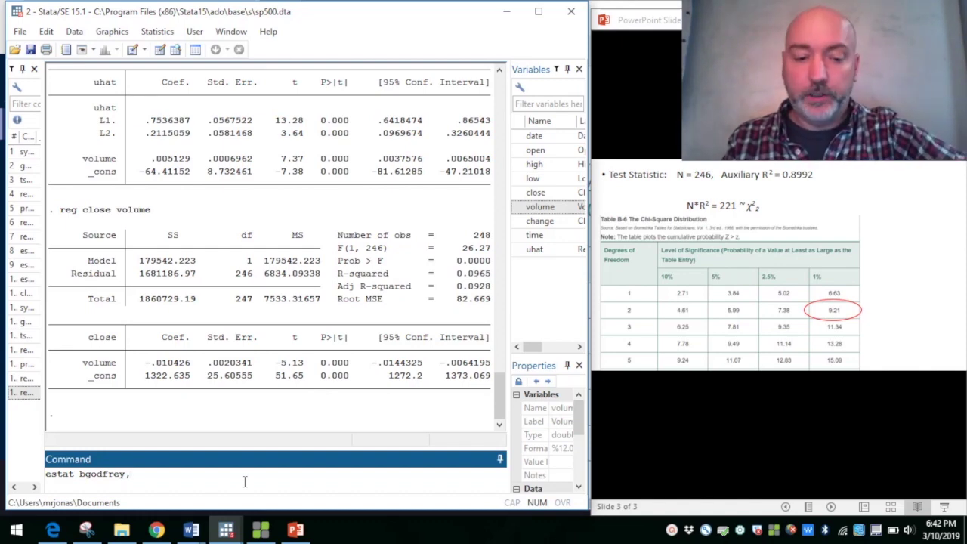
text(lag(2)
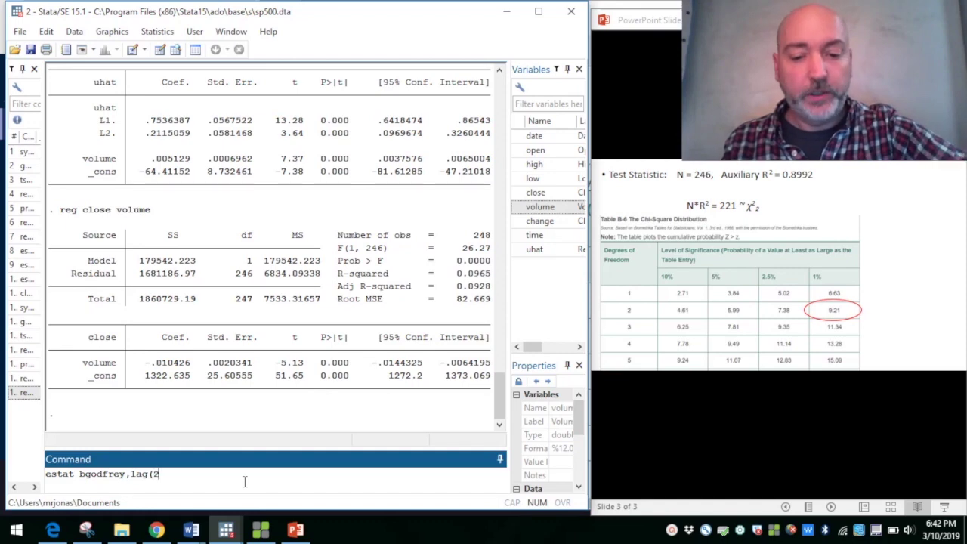
text())
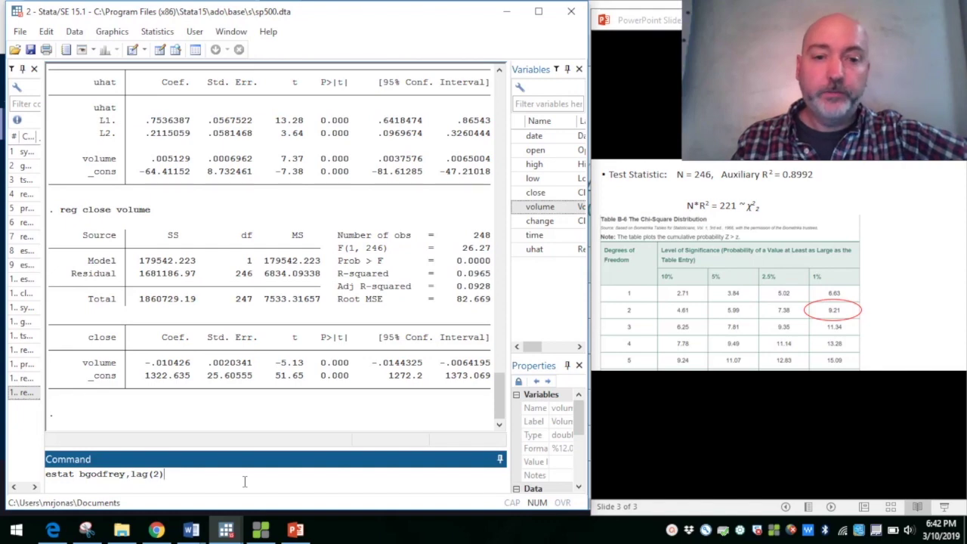
key(Return)
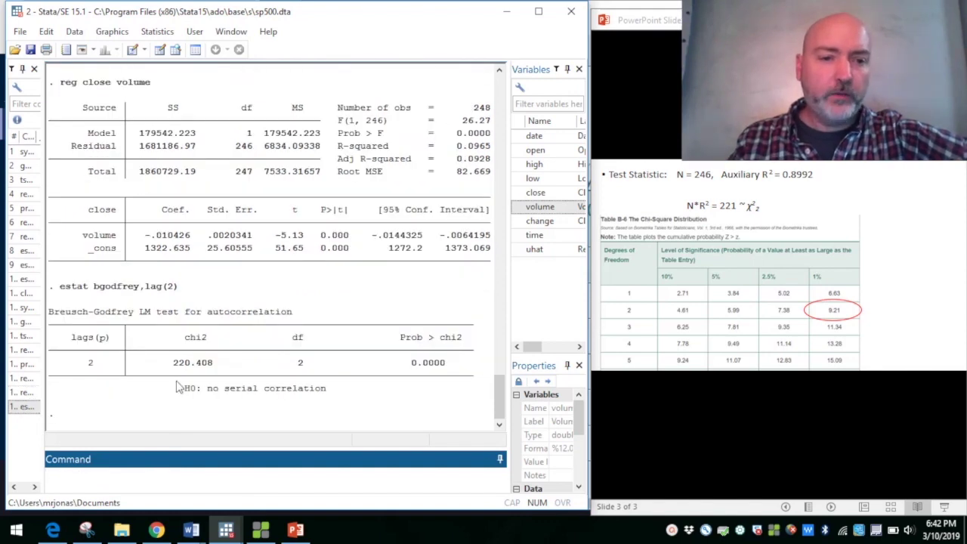